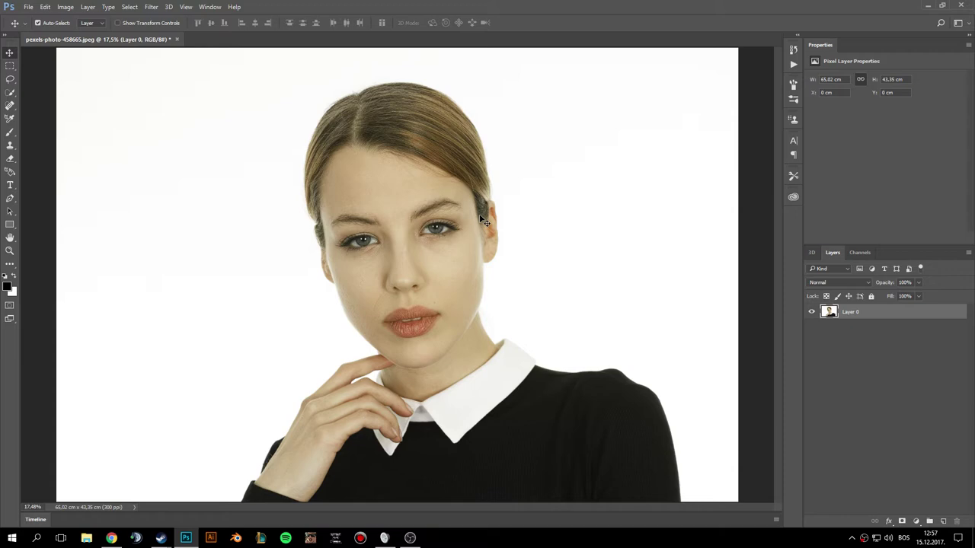
Zoom in on the right eye and duplicate Layer 0 as 'Layer 0 copy'
key("z")
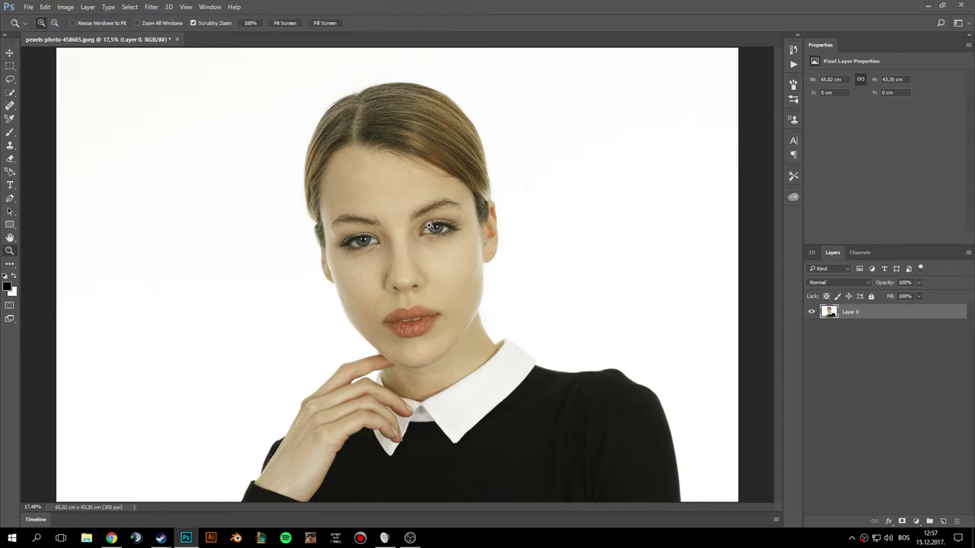
left_click_drag(420, 221, 540, 250)
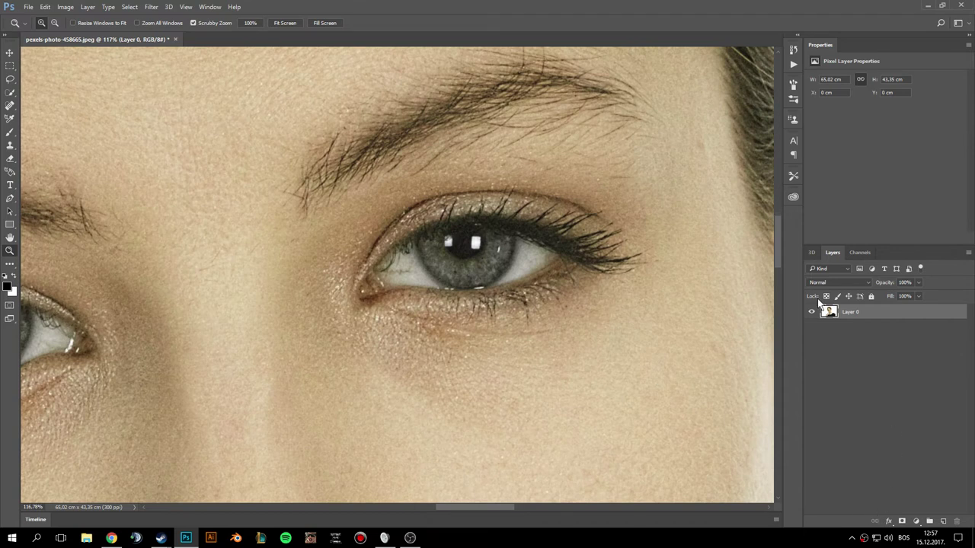
key("ctrl+j")
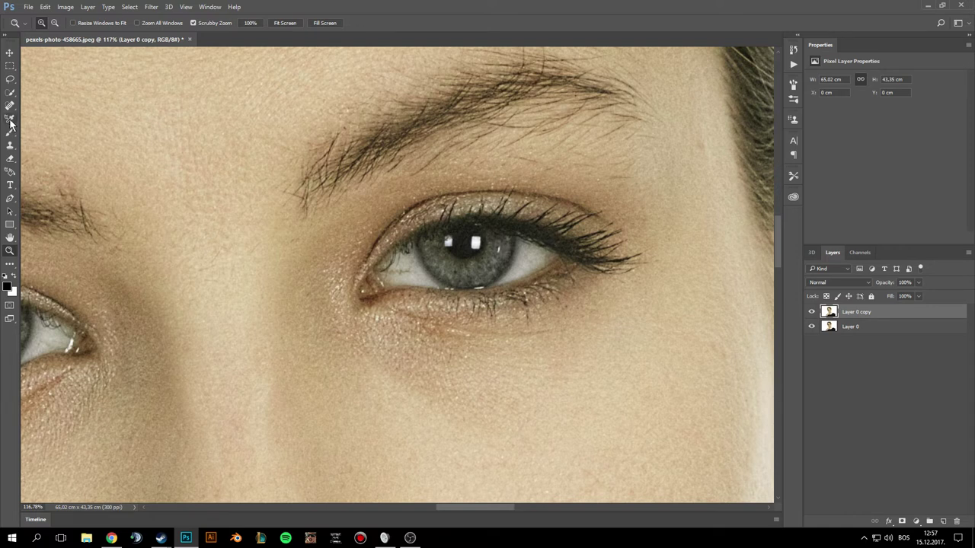
Lasso a freehand outline around the right eye, from its outer corner along both lids
left_click(6, 81)
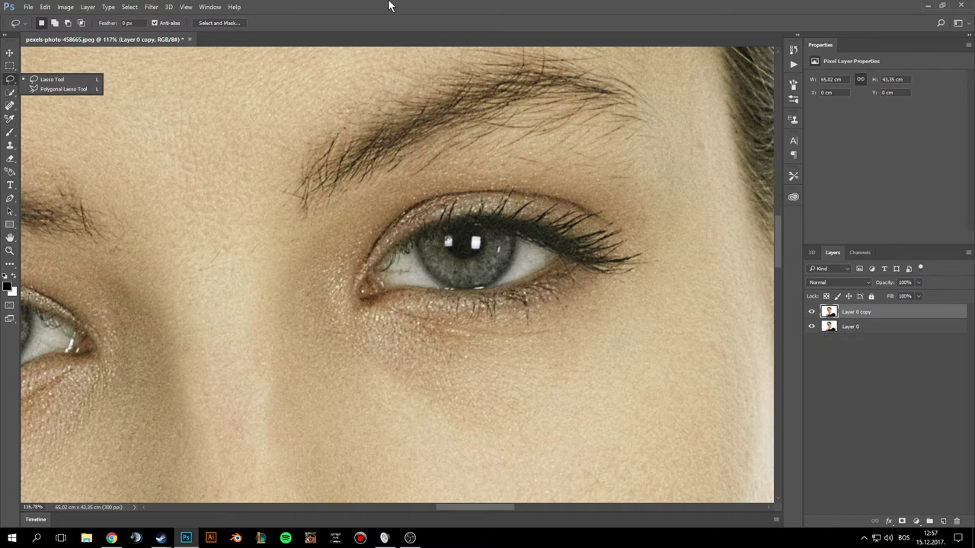
left_click(449, 6)
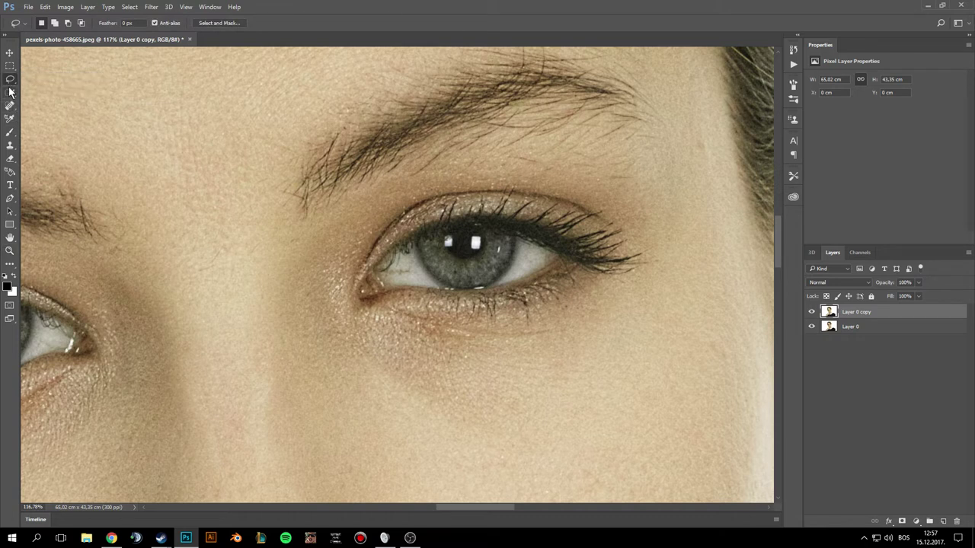
mouse_move(514, 178)
left_mouse_down()
mouse_move(600, 185)
mouse_move(623, 197)
mouse_move(653, 231)
mouse_move(667, 272)
mouse_move(651, 307)
mouse_move(533, 338)
mouse_move(424, 338)
mouse_move(341, 305)
mouse_move(336, 245)
left_mouse_up()
left_click_drag(390, 194, 515, 177)
Switch the eye selection to Quick Mask and apply a 24.9-pixel Gaussian Blur to it
key("q")
left_click(151, 7)
mouse_move(248, 119)
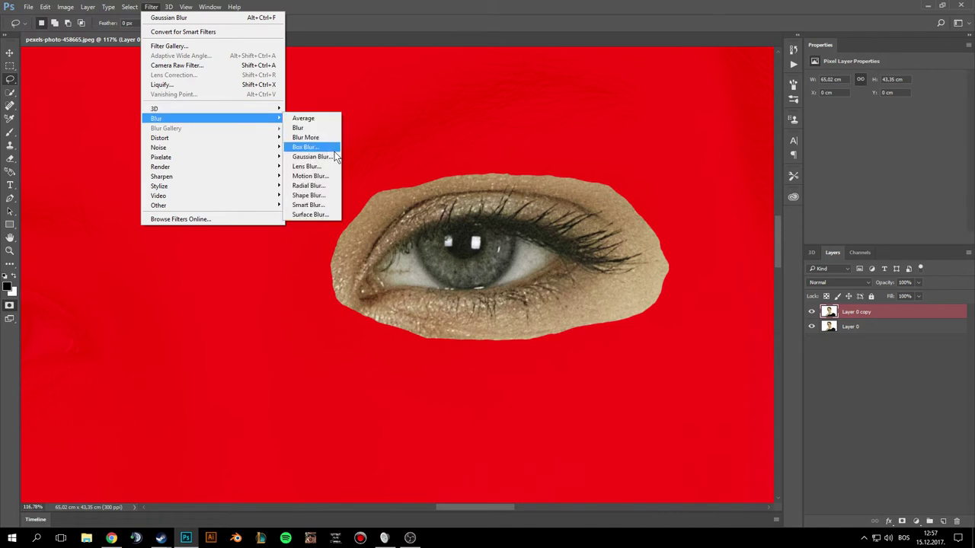
left_click(311, 156)
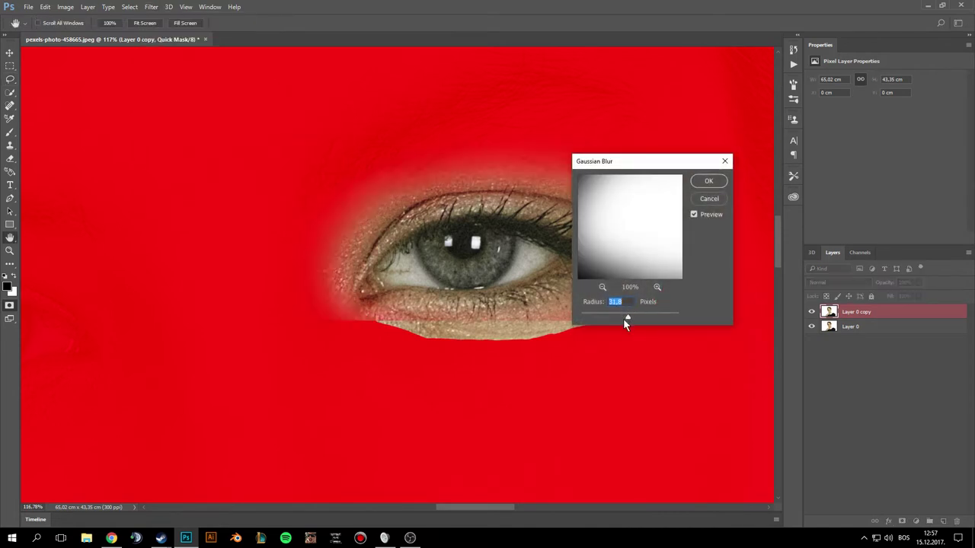
left_click_drag(625, 169, 148, 160)
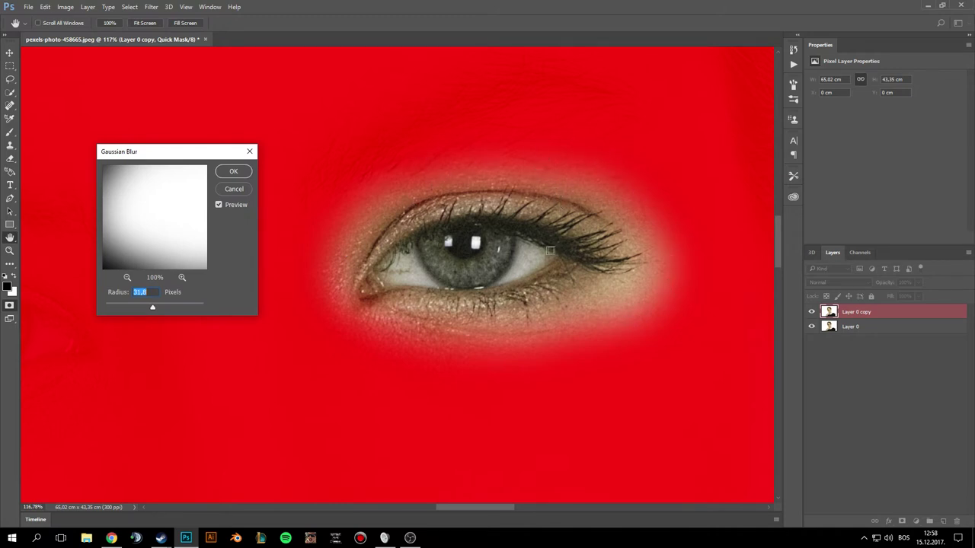
left_click_drag(152, 309, 144, 312)
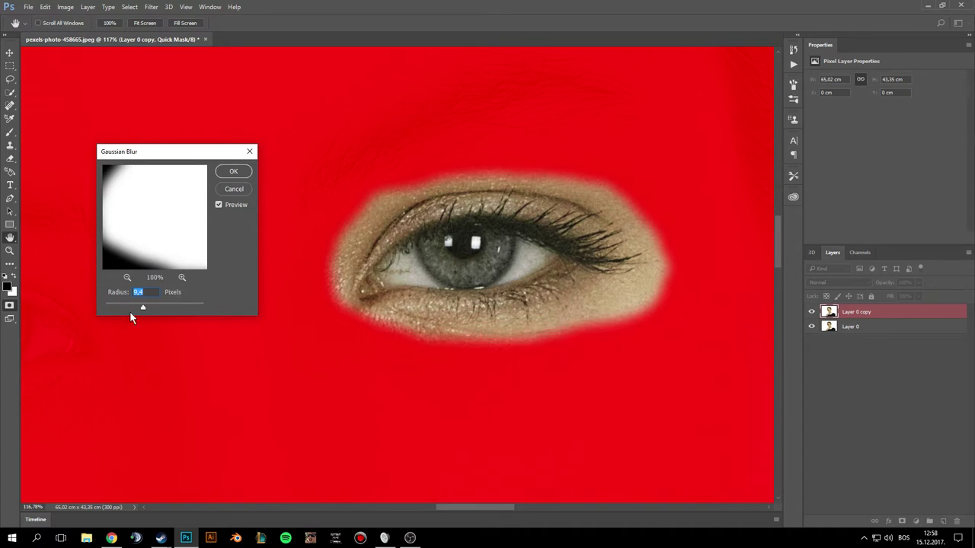
left_click_drag(143, 310, 150, 306)
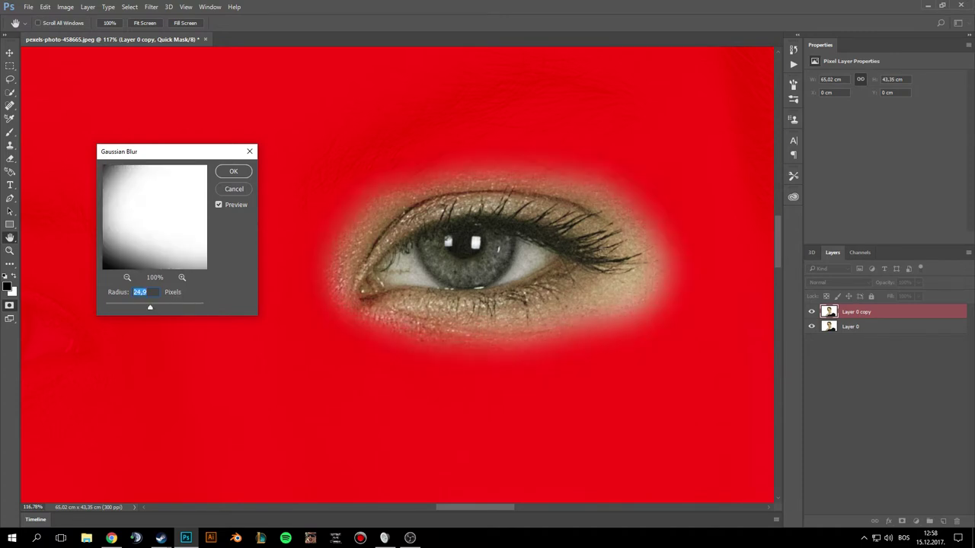
left_click(242, 176)
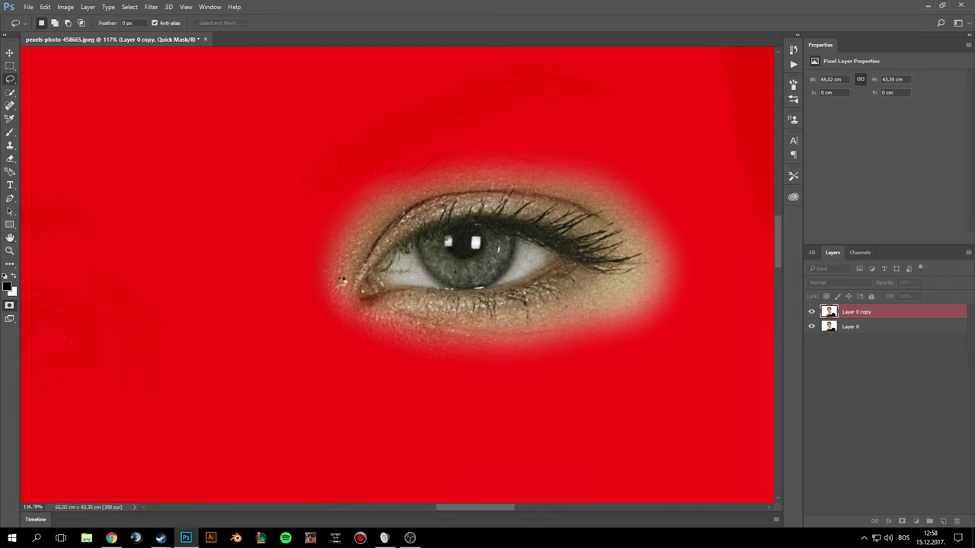
Copy the feathered eye to Layer 1 and scale it about the pupil to 109% (6,43 × 3,83 cm)
key("q")
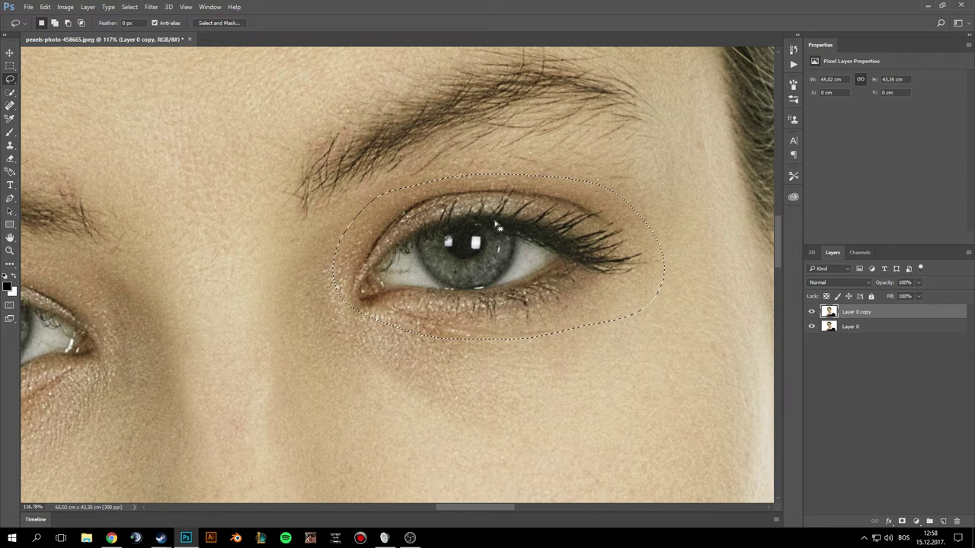
key("ctrl+j")
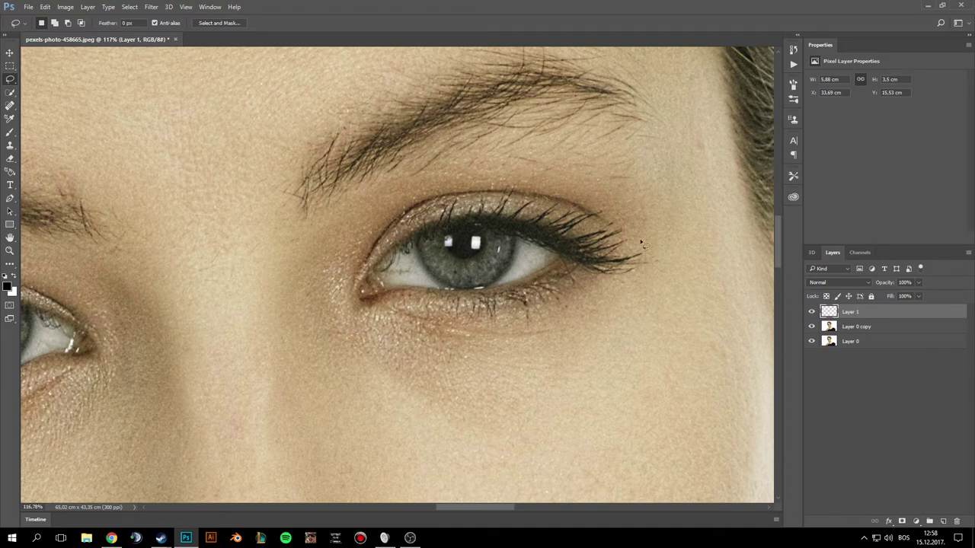
key("ctrl+t")
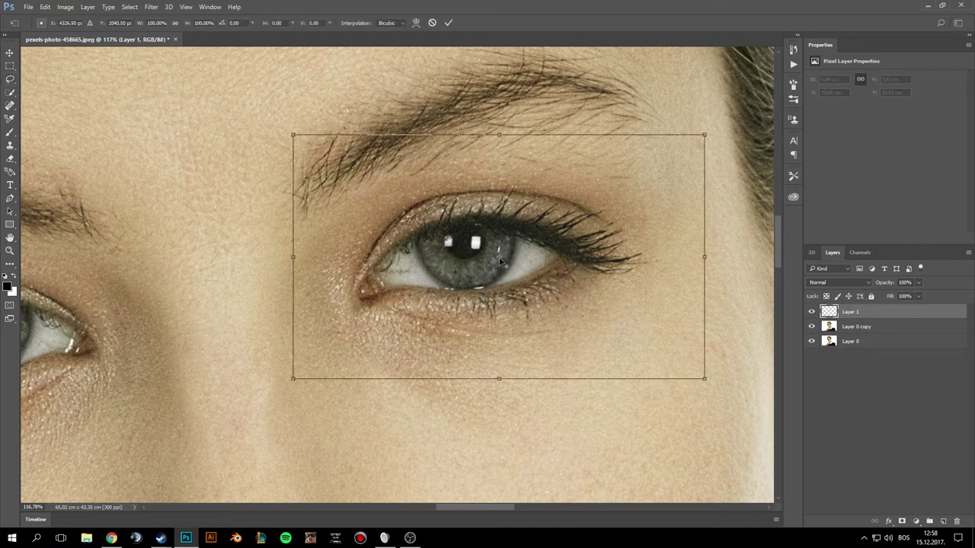
left_click_drag(499, 259, 476, 259)
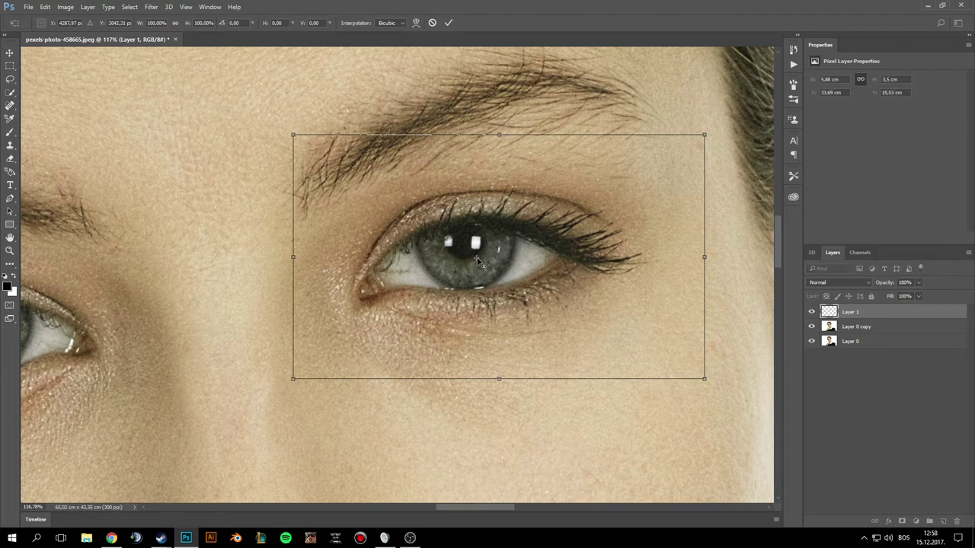
left_click_drag(476, 258, 474, 259)
key("alt+shift")
left_click_drag(707, 135, 727, 122)
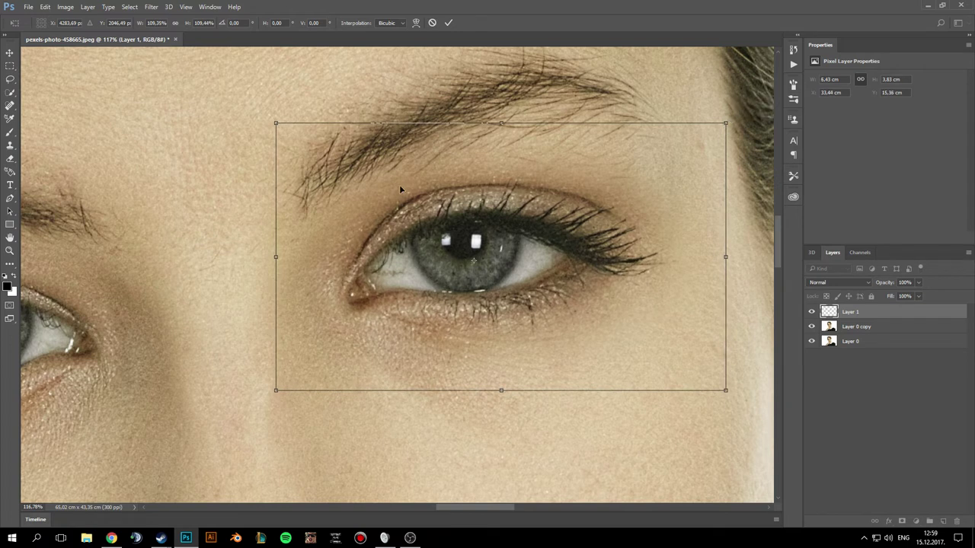
Commit the enlargement and rename Layer 1 to 'right'
key("Return")
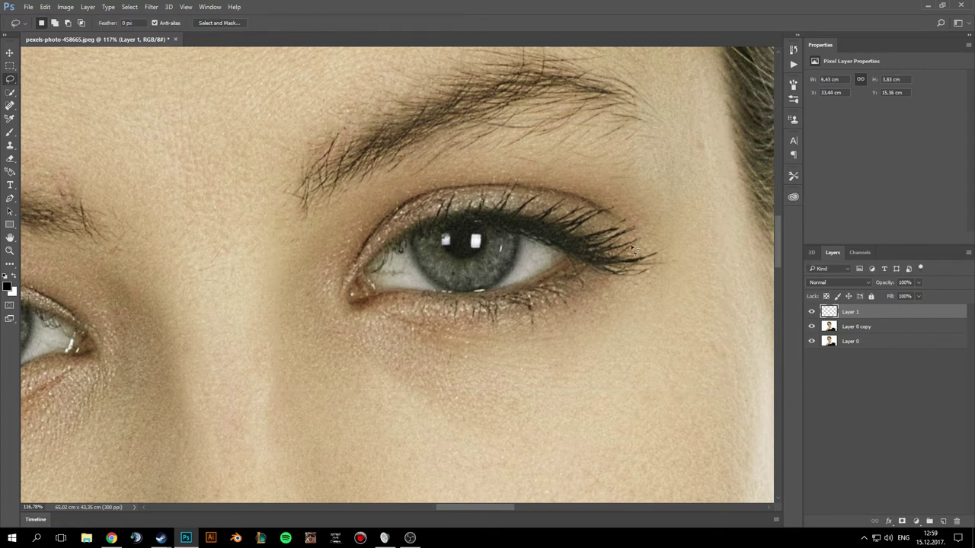
double_click(851, 313)
type("right")
key("Return")
Scroll to the left eye and lasso a freehand outline around it
left_click_drag(466, 514, 425, 507)
scroll(269, 322, "down", 1)
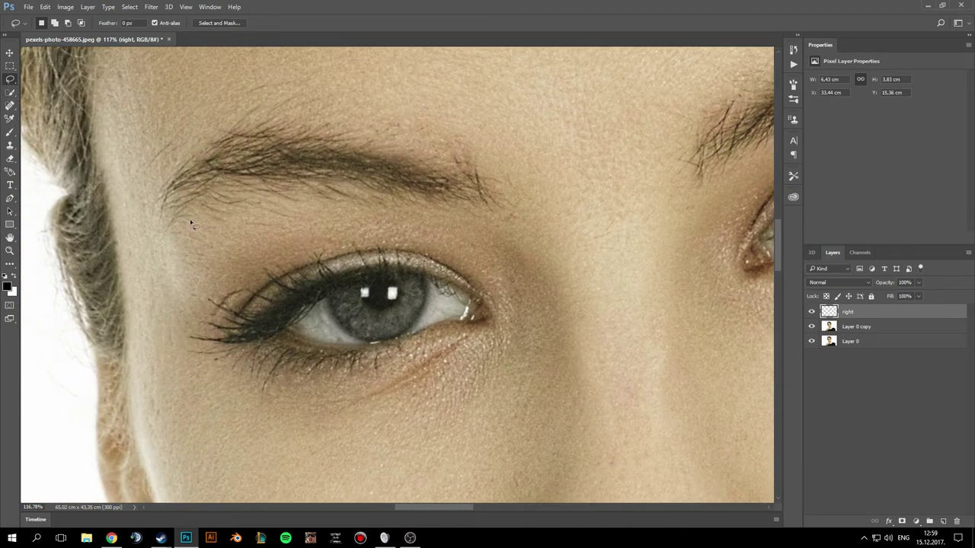
mouse_move(197, 291)
left_mouse_down()
mouse_move(181, 350)
mouse_move(232, 389)
mouse_move(391, 405)
mouse_move(452, 389)
left_mouse_up()
mouse_move(494, 334)
left_mouse_down()
mouse_move(498, 279)
mouse_move(458, 243)
mouse_move(424, 235)
mouse_move(334, 238)
mouse_move(232, 259)
mouse_move(199, 292)
left_mouse_up()
Put the left eye selection into Quick Mask and apply a 24.9-pixel Gaussian Blur
left_click(151, 7)
left_click(310, 7)
key("q")
left_click(150, 7)
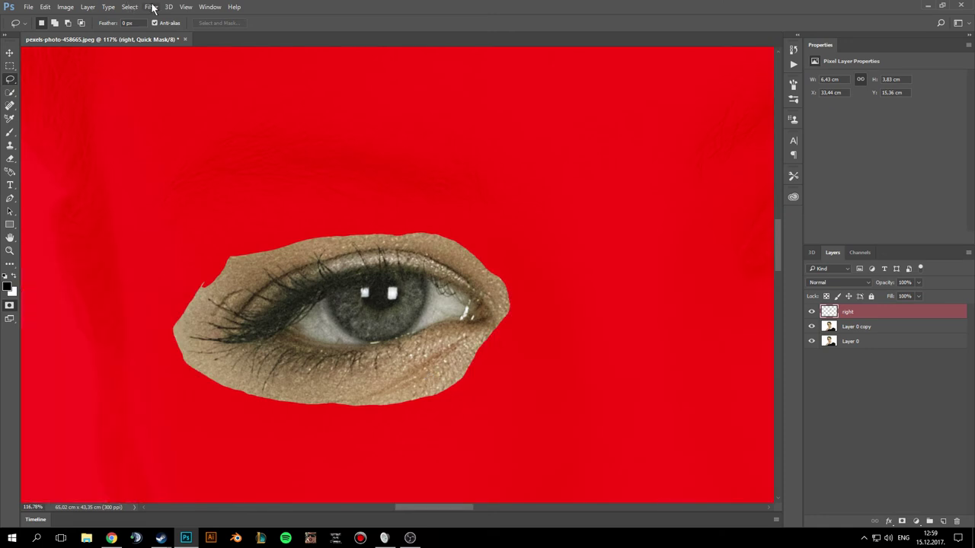
mouse_move(258, 118)
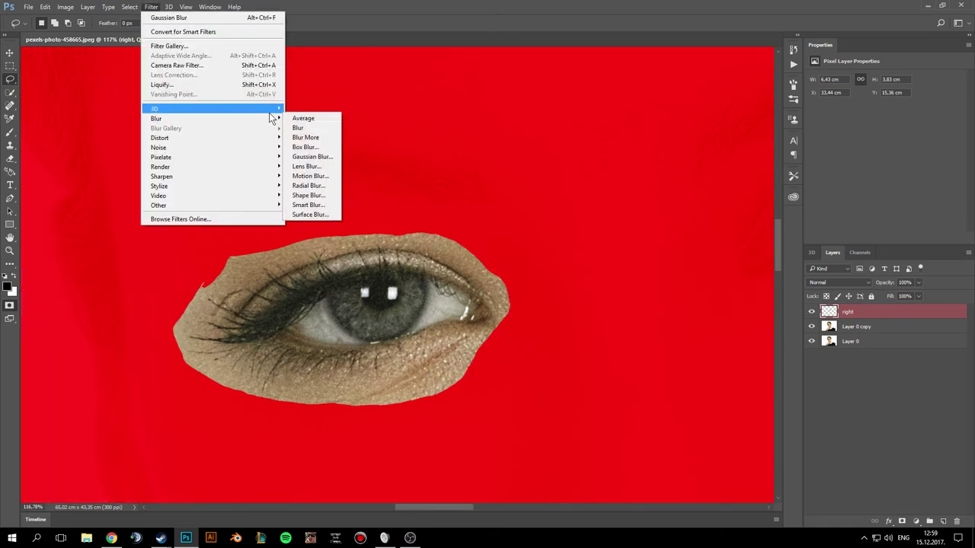
left_click(313, 156)
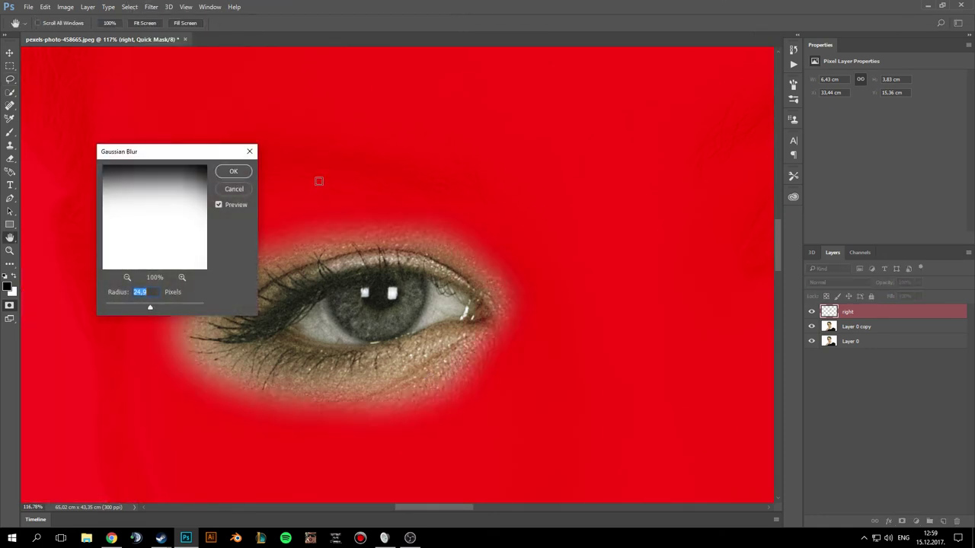
left_click(233, 172)
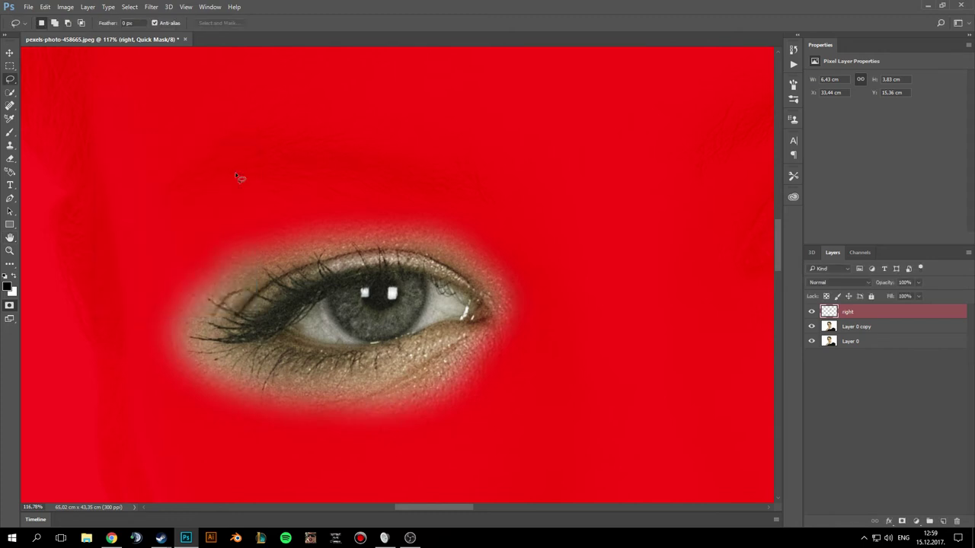
Turn the blurred mask back into a selection and make Layer 0 copy the active layer
key("q")
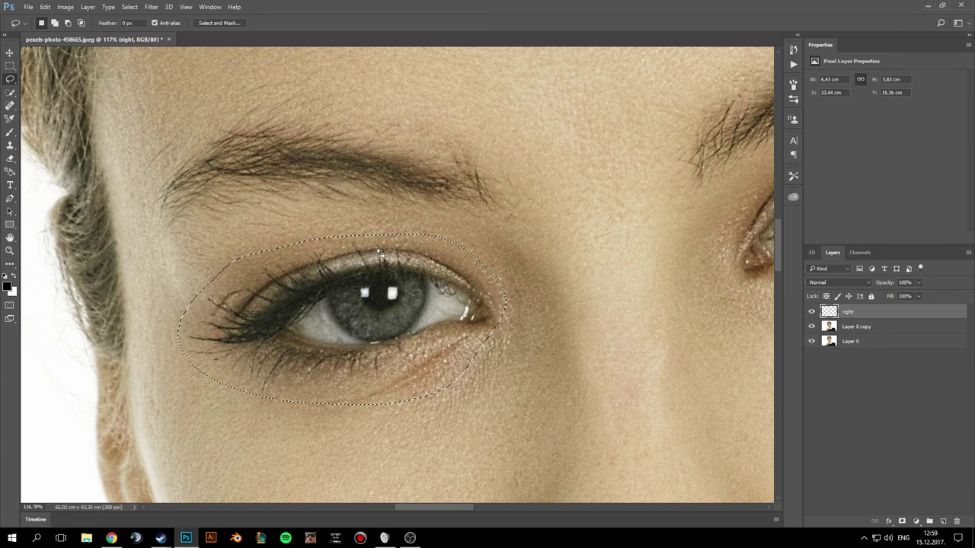
key("ctrl+j")
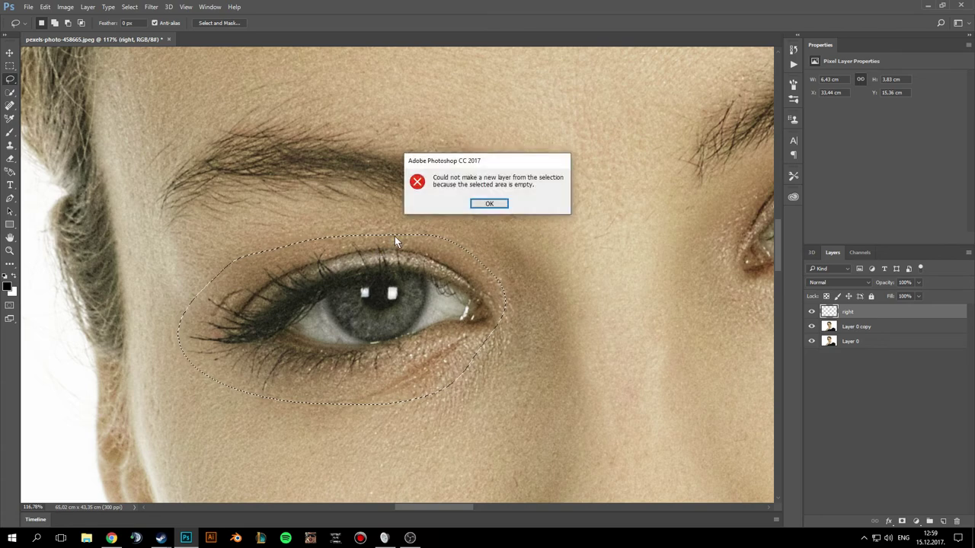
left_click(484, 202)
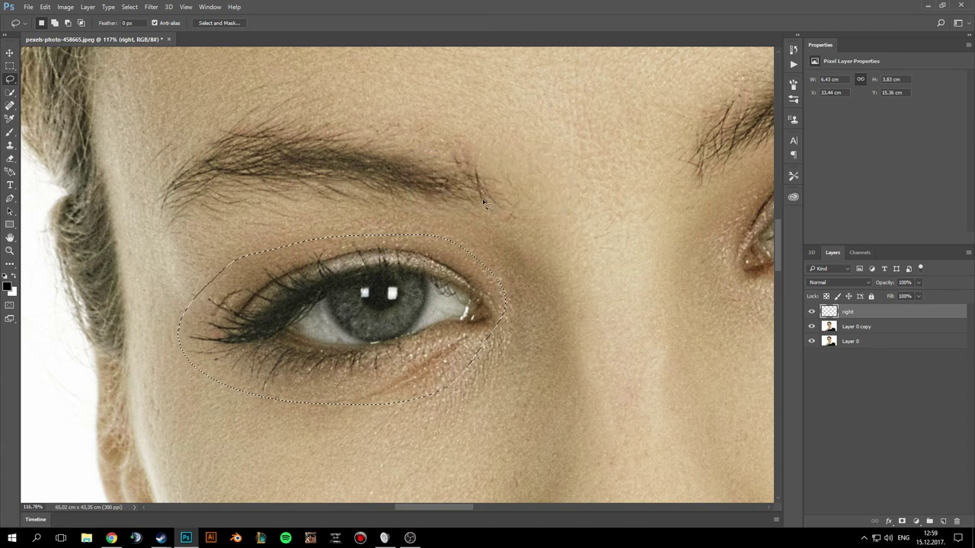
left_click(860, 328)
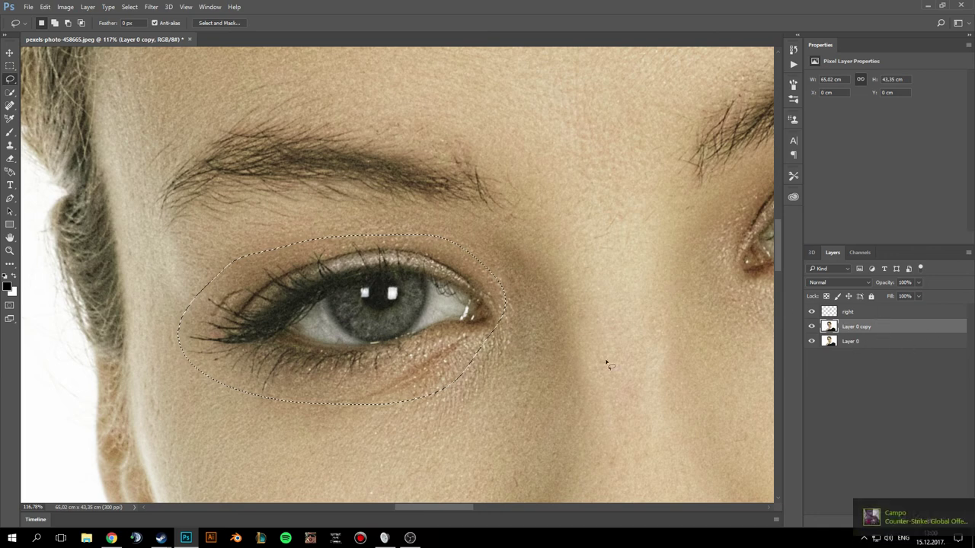
Copy the feathered eye to a new layer named 'left' and move it above 'right'
key("ctrl+j")
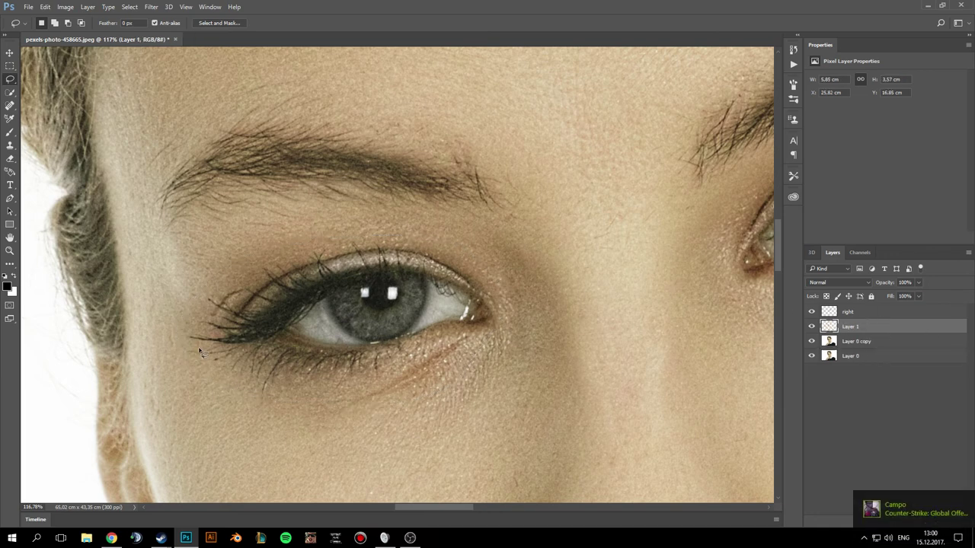
double_click(851, 326)
type("left")
key("Return")
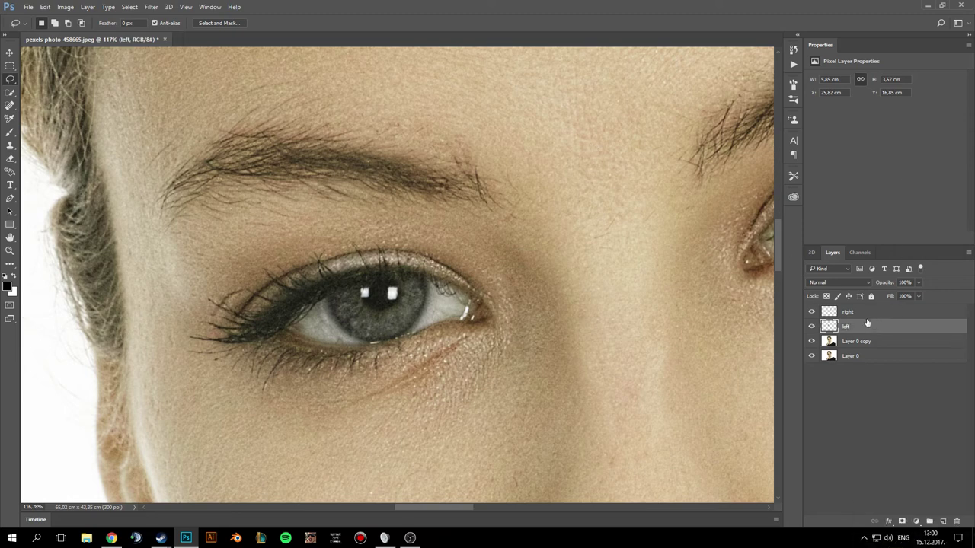
left_click_drag(860, 327, 877, 308)
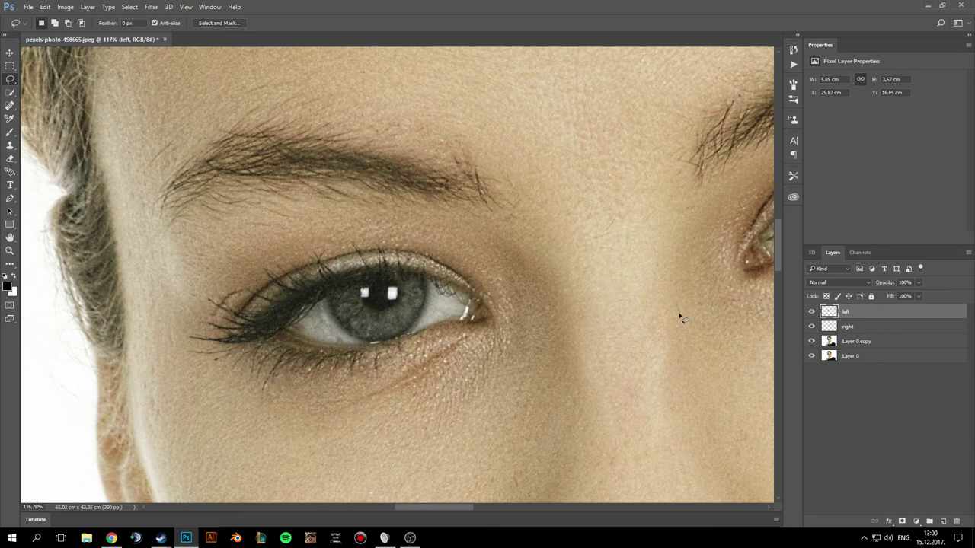
Scale the left eye layer up to about 109.5% (6,41 × 3,91 cm)
key("ctrl+t")
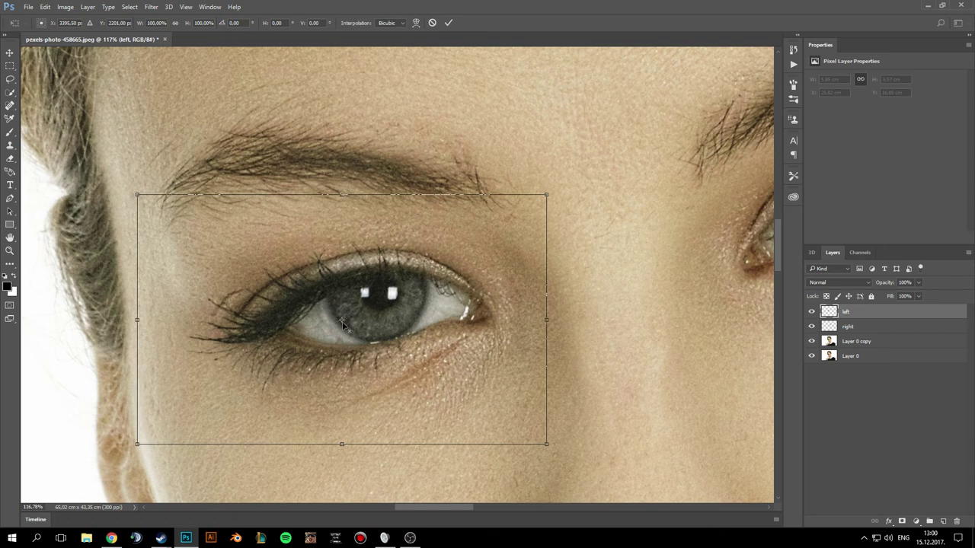
left_click_drag(342, 321, 379, 311)
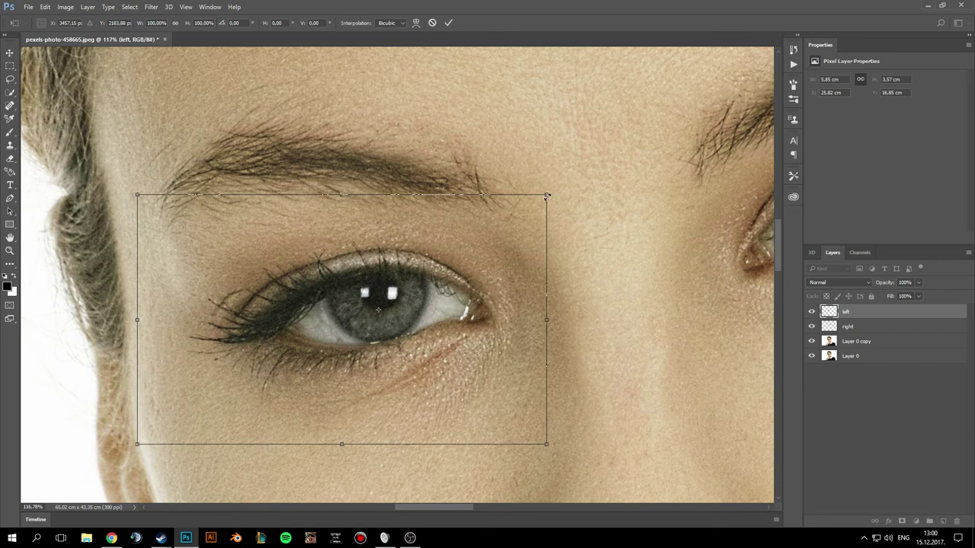
left_click_drag(546, 196, 556, 191)
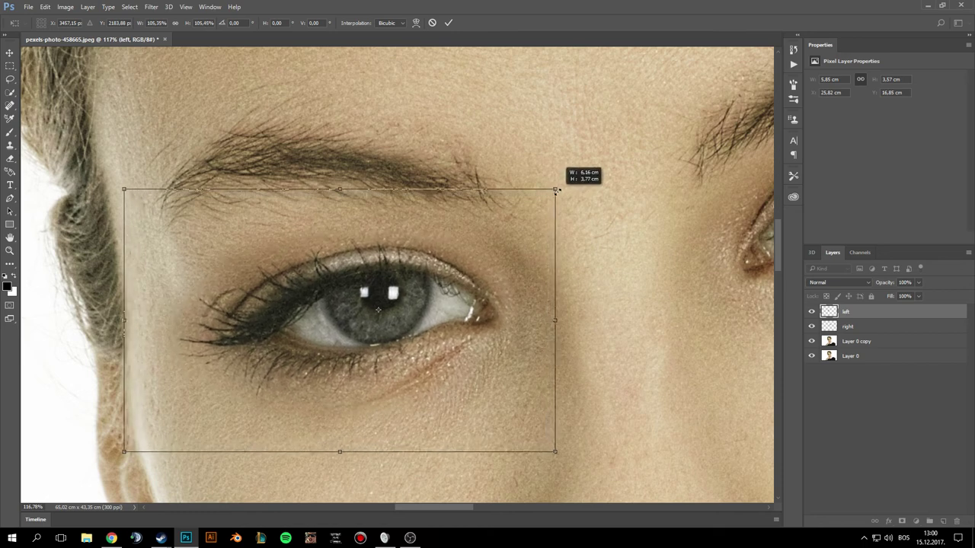
left_click_drag(556, 190, 564, 187)
Commit the left eye scaling and zoom out to see the whole face
key("Return")
key("l")
key("z")
left_click_drag(512, 269, 465, 267)
left_click_drag(638, 296, 560, 289)
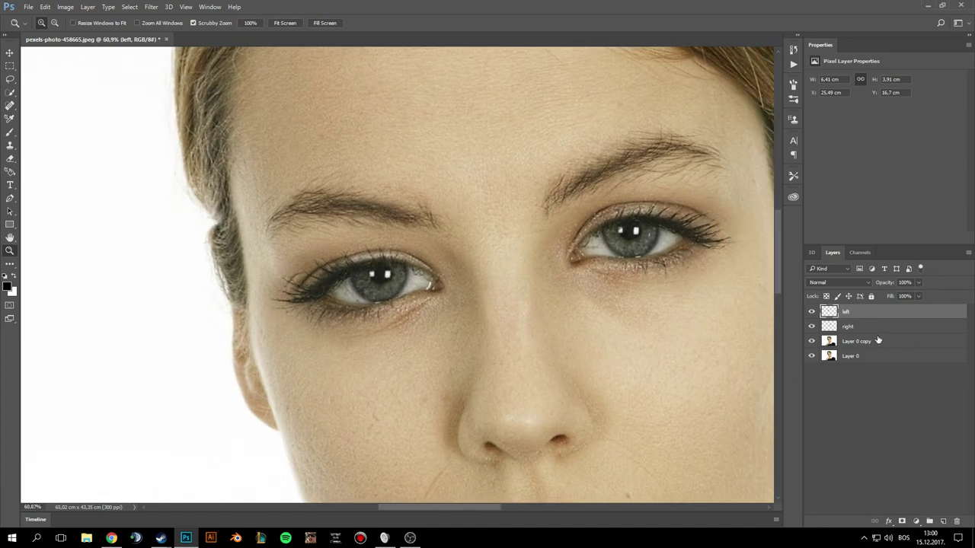
Group the 'left' and 'right' layers into Group 1 and toggle its visibility to compare
left_click(860, 331, "shift")
key("ctrl+g")
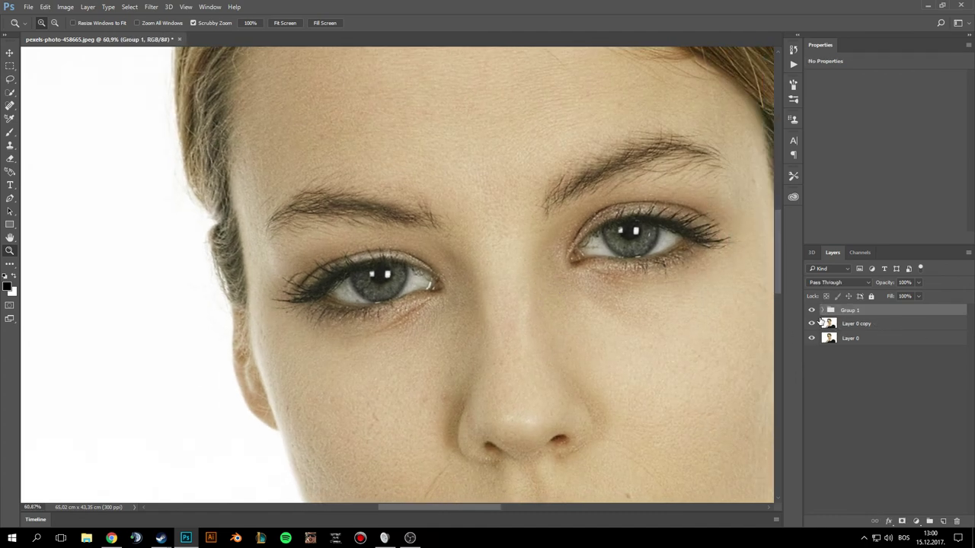
left_click(813, 310)
left_click(812, 311)
left_click(812, 311)
left_click(813, 311)
left_click(813, 312)
left_click(812, 311)
left_click(811, 311)
left_click(812, 310)
left_click(812, 310)
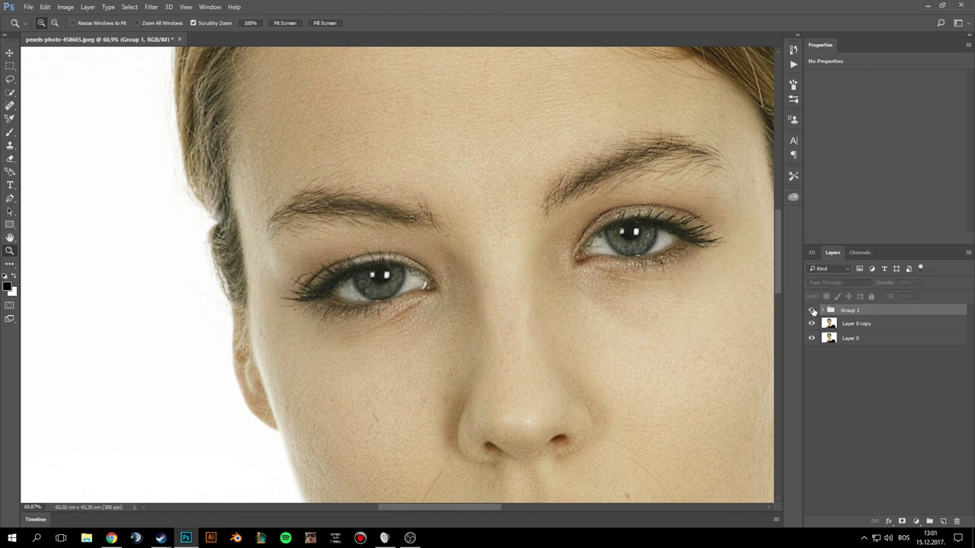
left_click(812, 310)
left_click(811, 310)
left_click(812, 310)
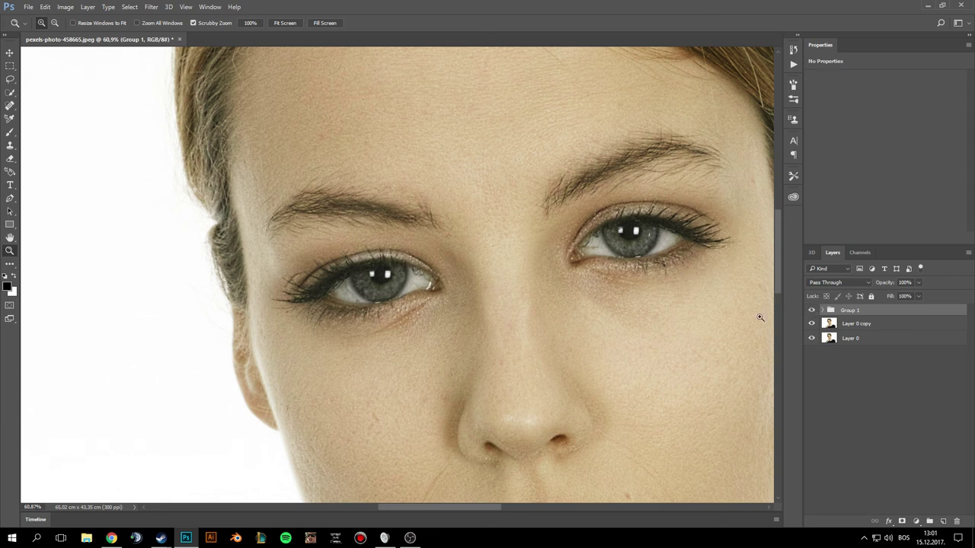
left_click(812, 312)
left_click(812, 311)
Expand Group 1, select the 'right' layer, and recheck the before/after once more
left_click(823, 310)
left_click(837, 344)
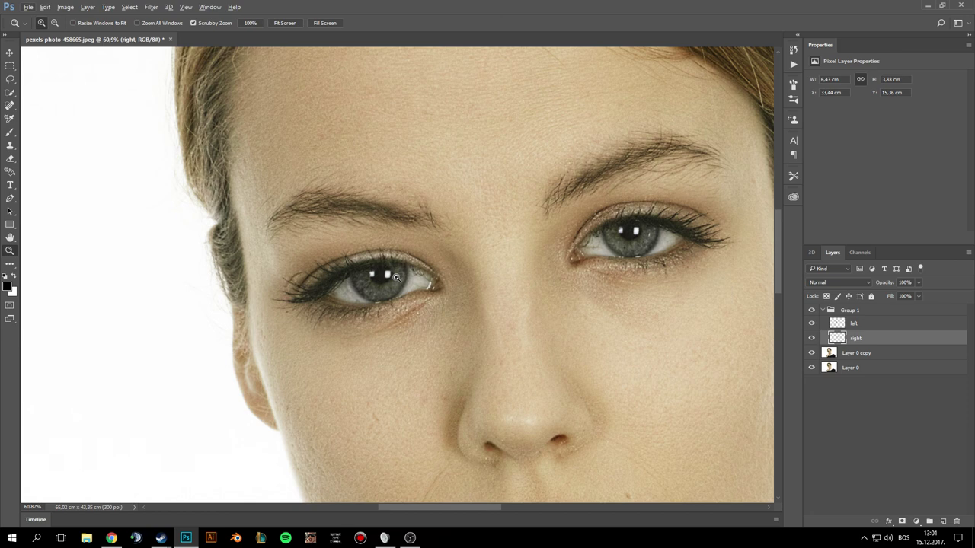
left_click(813, 311)
left_click(814, 310)
scroll(659, 320, "down", 3)
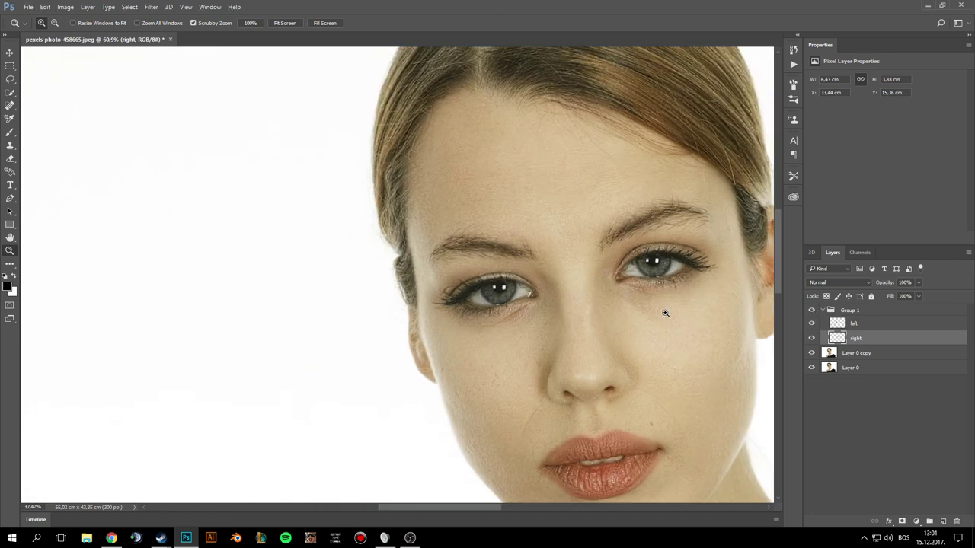
scroll(652, 355, "down", 2)
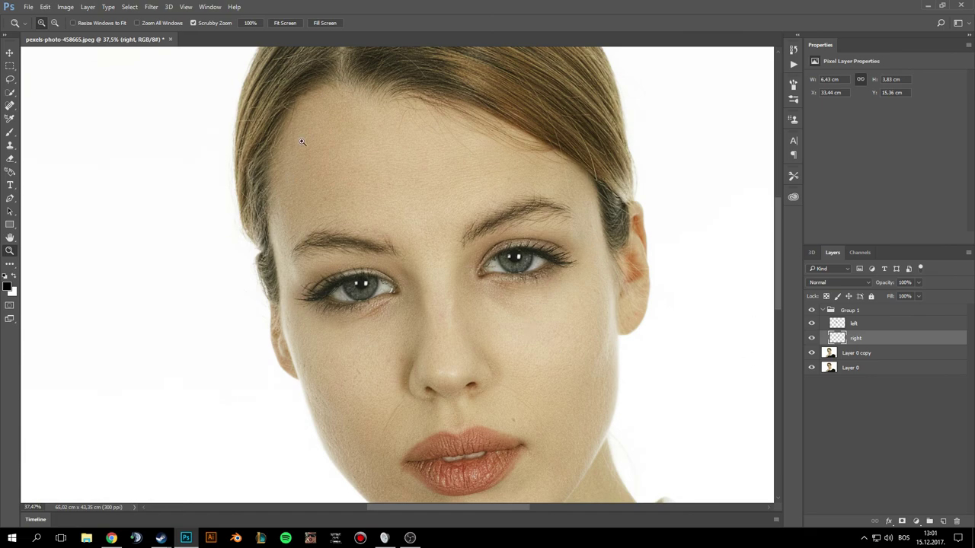